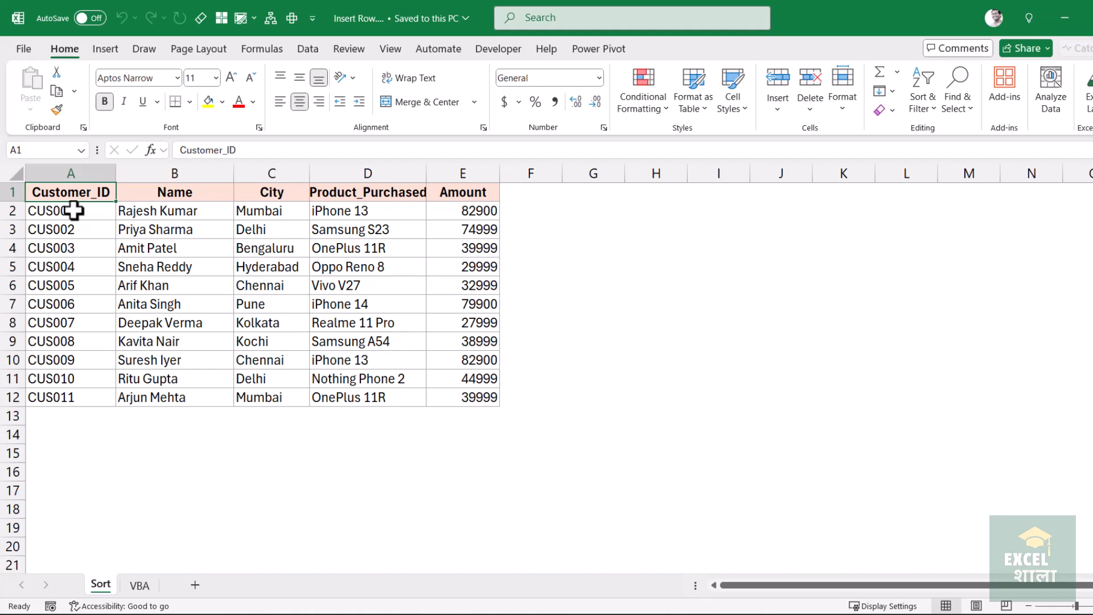
{"action": "left_click", "coordinate": [74, 212]}
{"action": "left_click_drag", "start_coordinate": [121, 211], "coordinate": [432, 212]}
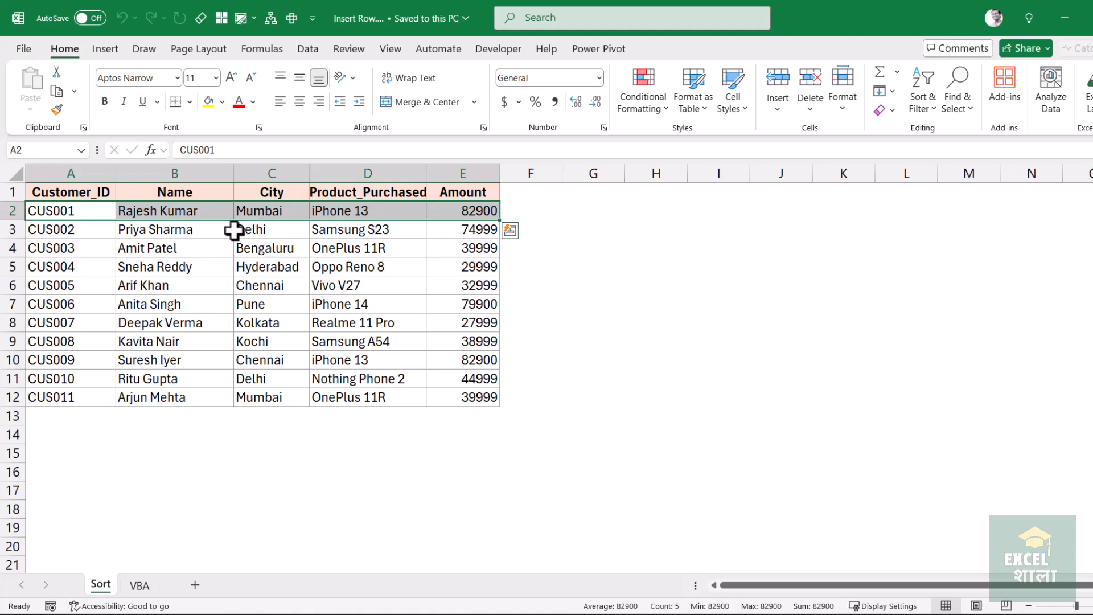
Step: Insert a blank column before Customer_ID and enter the header S No in its first cell
{"action": "left_click", "coordinate": [83, 173]}
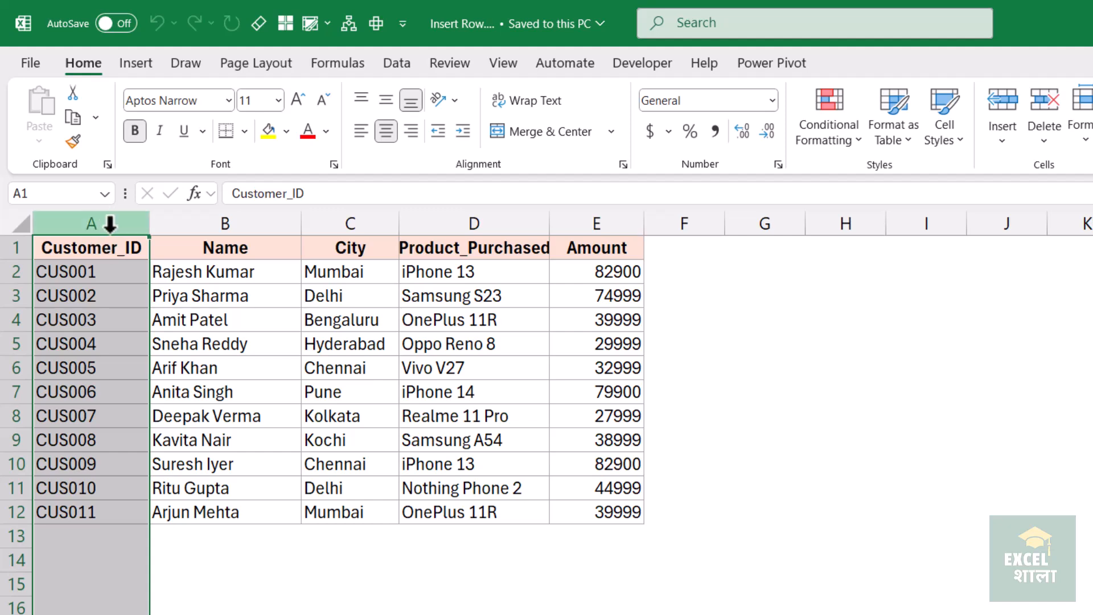
{"action": "right_click", "coordinate": [108, 220]}
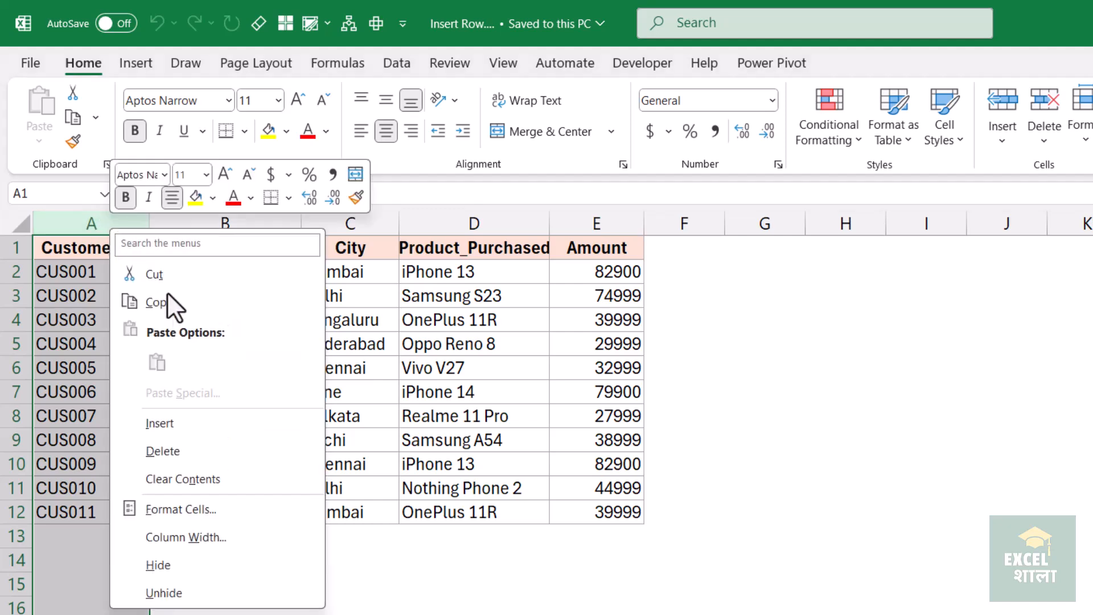
{"action": "left_click", "coordinate": [187, 424]}
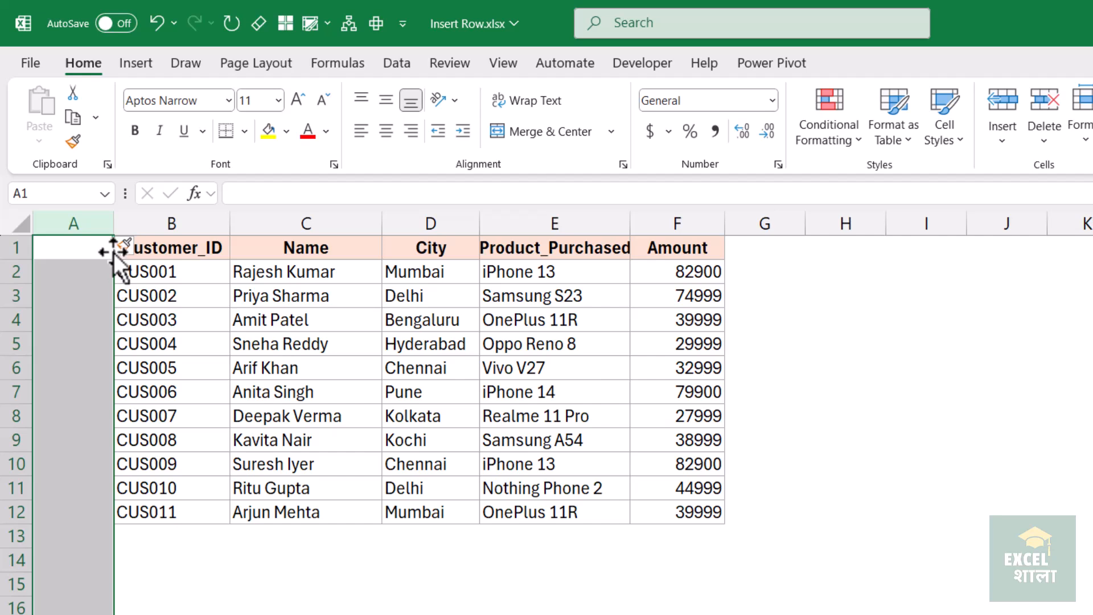
{"action": "left_click", "coordinate": [88, 248]}
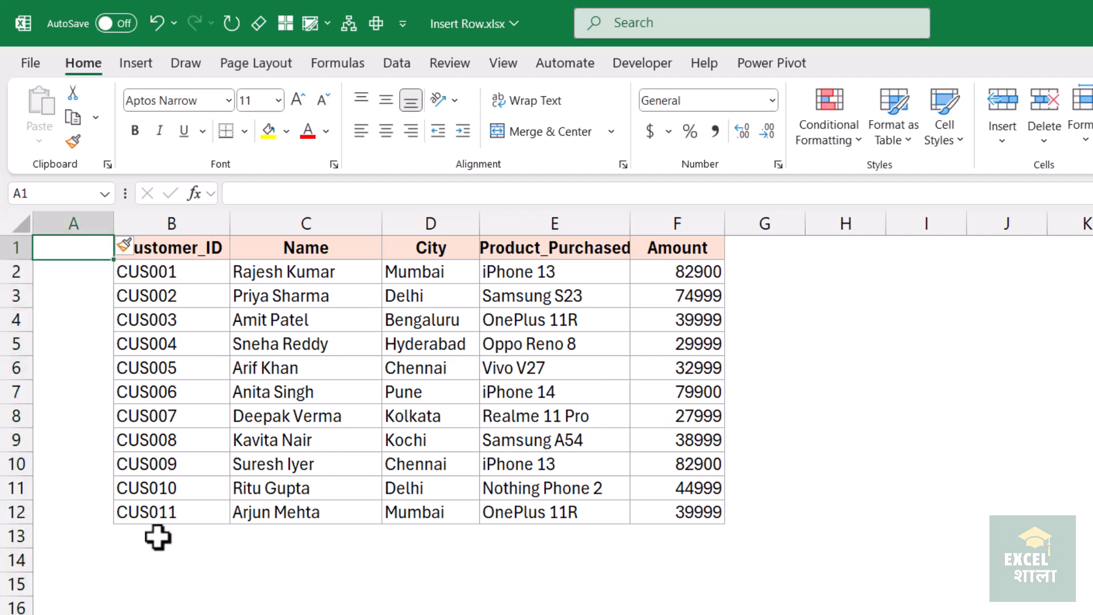
{"action": "type", "text": "S No"}
{"action": "key", "text": "Return"}
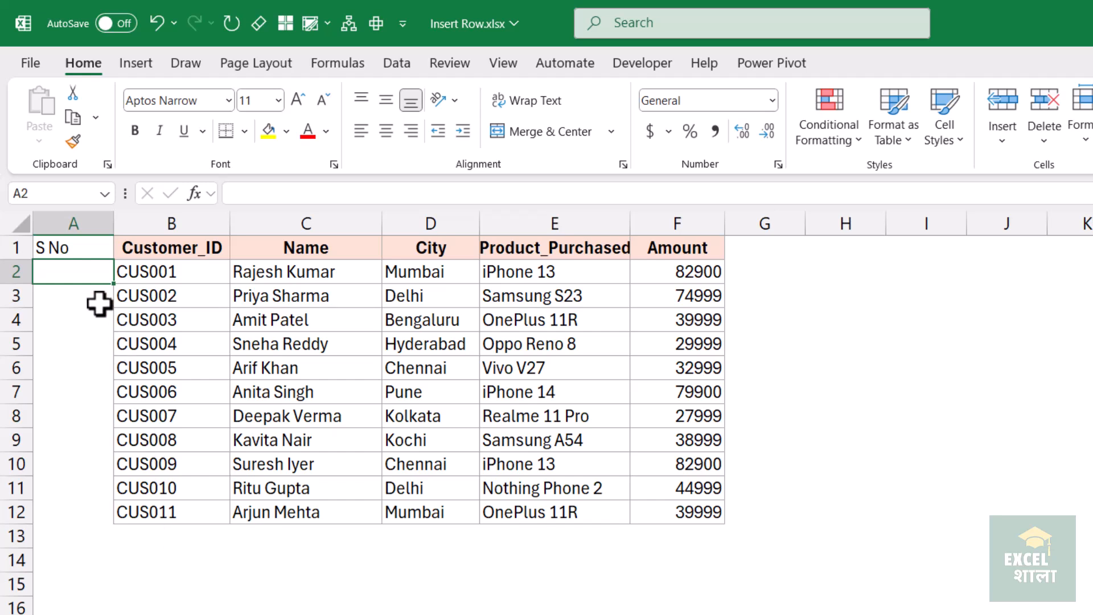
Step: Number the customer records from 1 to 11 in A2:A12 by filling down the series started with 1 and 2
{"action": "type", "text": "1"}
{"action": "key", "text": "Return"}
{"action": "type", "text": "2"}
{"action": "key", "text": "Up"}
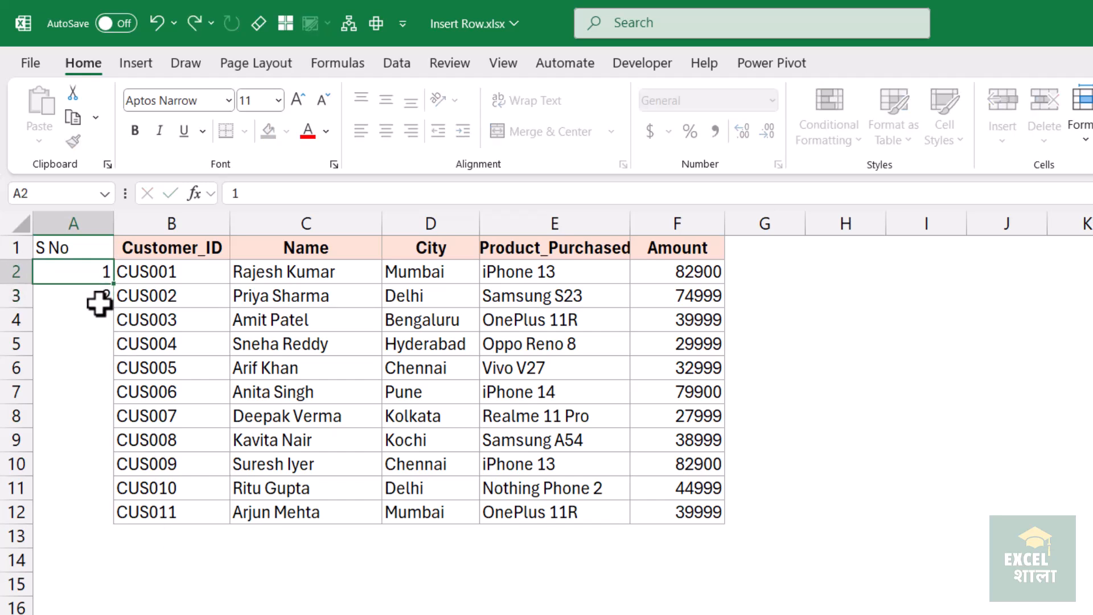
{"action": "key", "text": "shift+Down"}
{"action": "left_click_drag", "start_coordinate": [100, 304], "coordinate": [100, 303]}
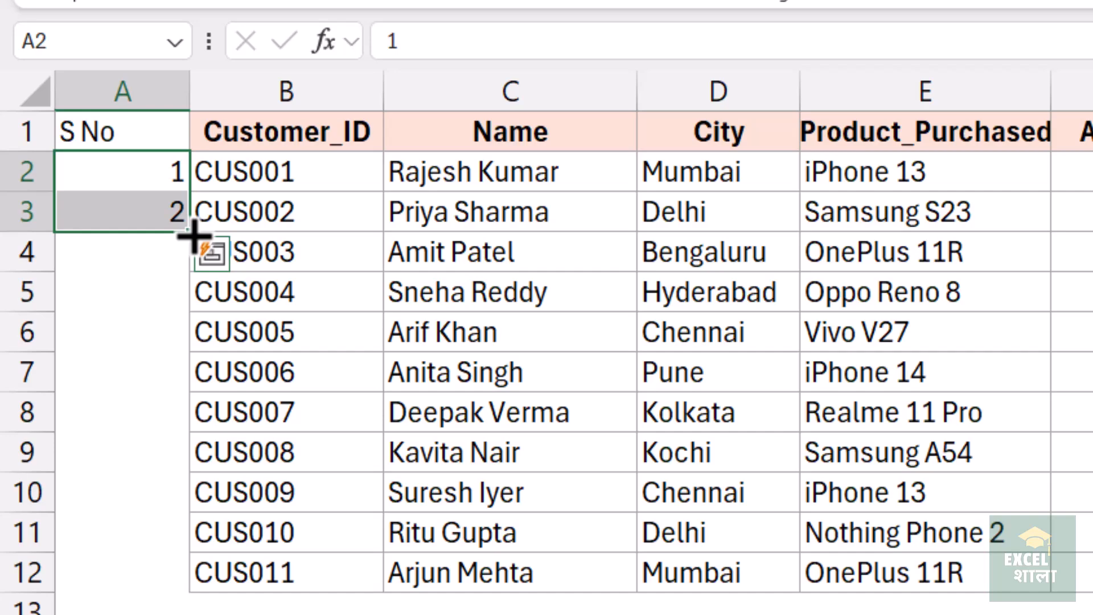
{"action": "left_click_drag", "start_coordinate": [191, 233], "coordinate": [171, 592]}
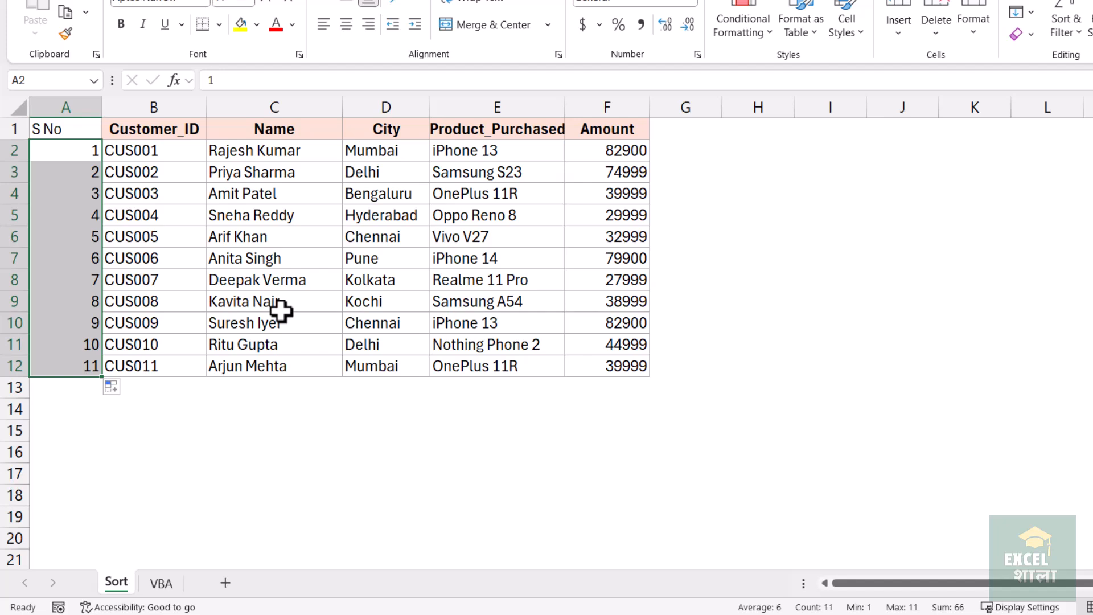
Step: Copy the serial numbers 1 to 11 and paste them directly below the list, starting at A13
{"action": "key", "text": "ctrl+c"}
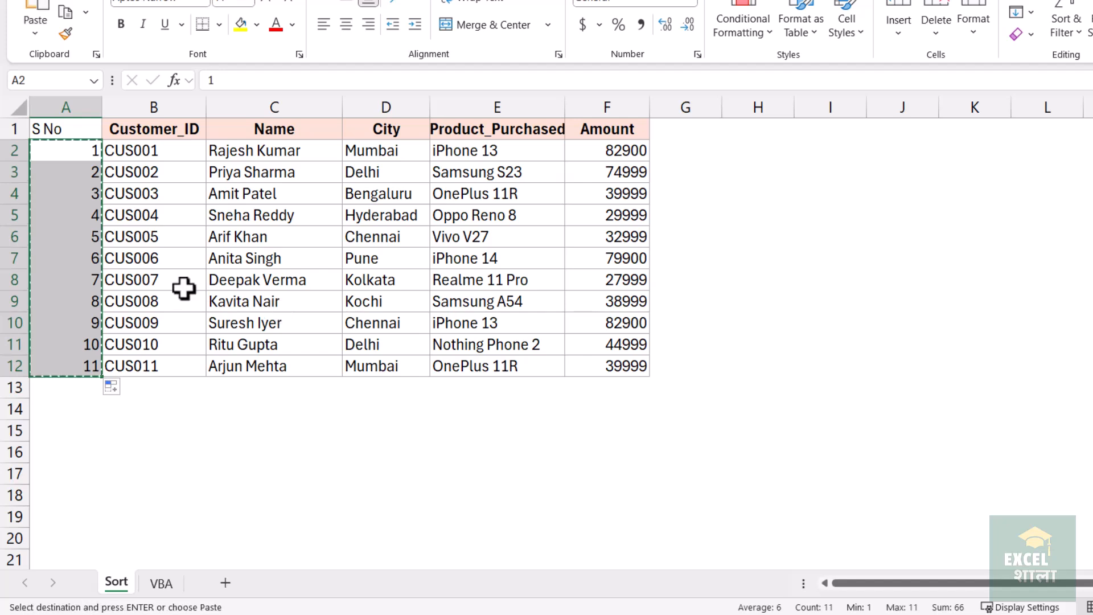
{"action": "left_click", "coordinate": [75, 385]}
{"action": "key", "text": "ctrl+v"}
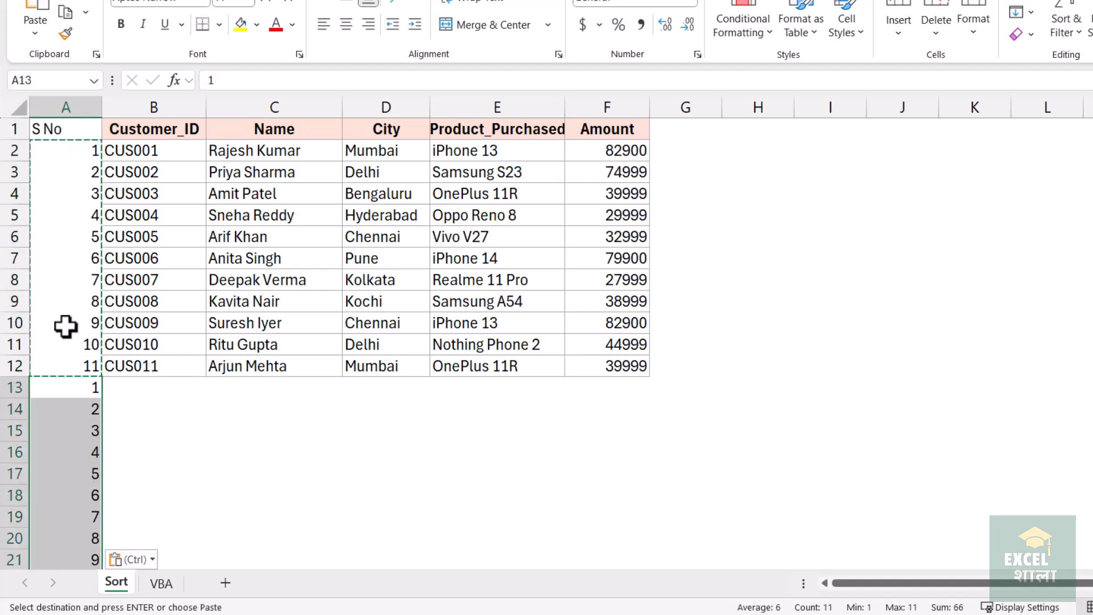
Step: Sort the range A1:F23, including the pasted numbers, by S No on cell values from smallest to largest
{"action": "left_click", "coordinate": [80, 135]}
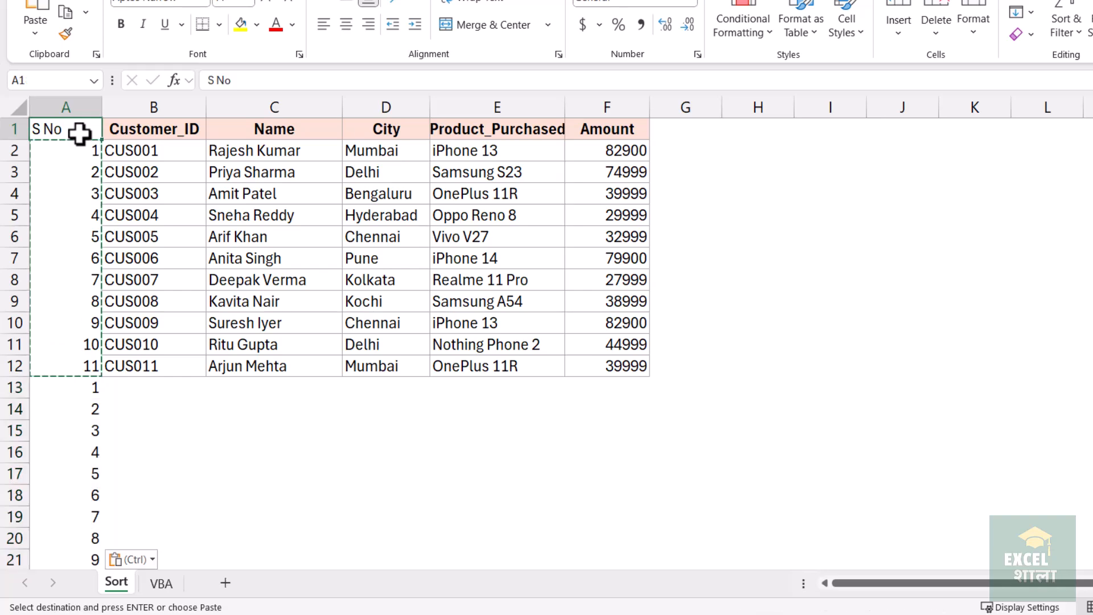
{"action": "key", "text": "ctrl+shift+Down"}
{"action": "key", "text": "shift+Right"}
{"action": "key", "text": "shift+Right"}
{"action": "key", "text": "shift+Right"}
{"action": "key", "text": "shift+Right"}
{"action": "key", "text": "shift+Right"}
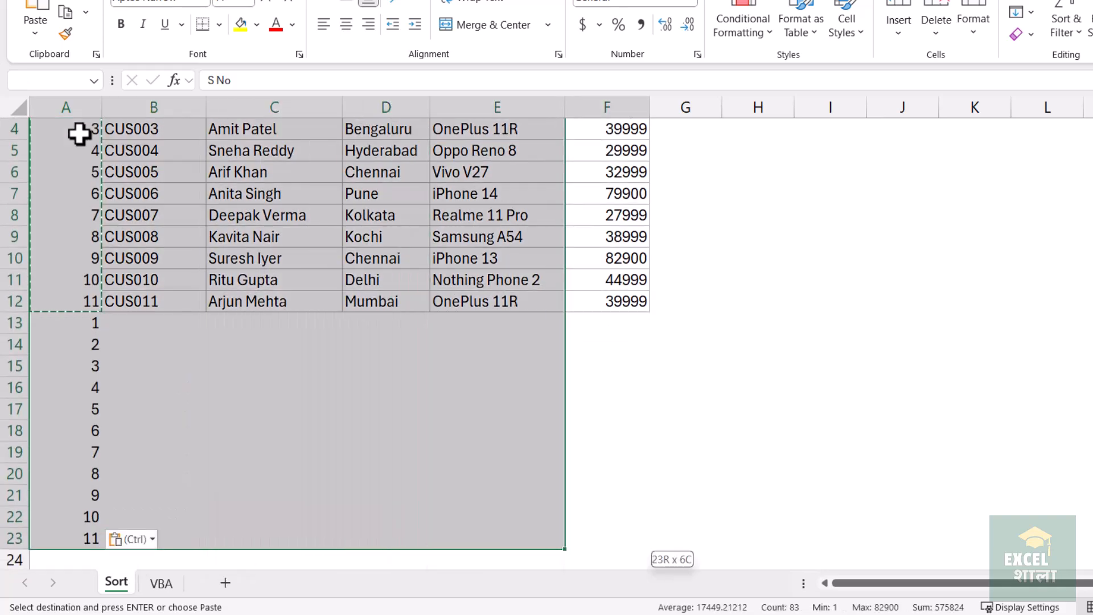
{"action": "scroll", "coordinate": [367, 279], "scroll_direction": "up", "scroll_amount": 1}
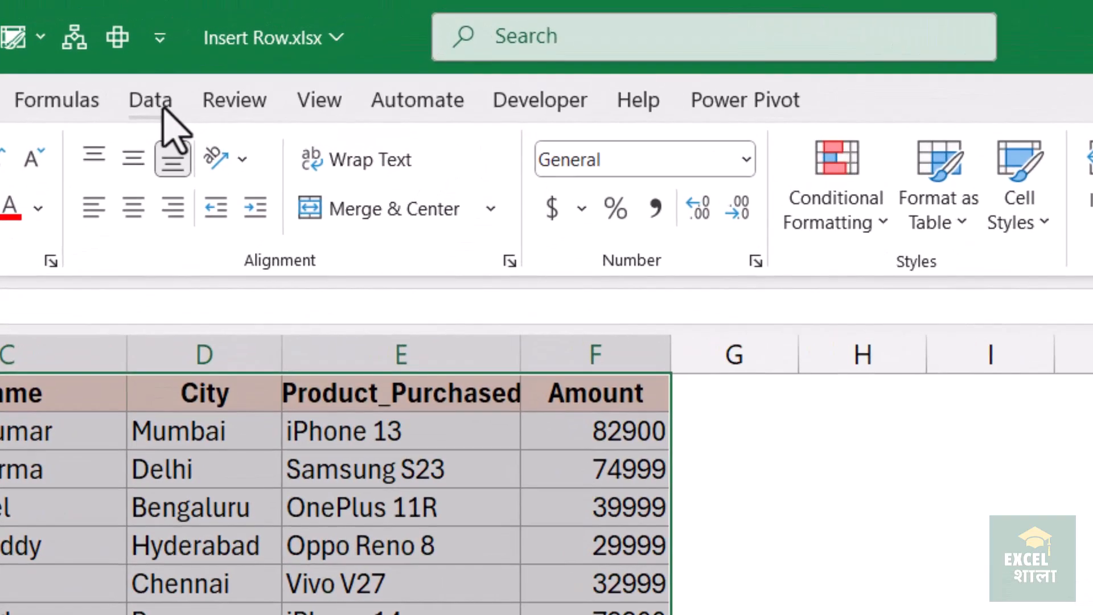
{"action": "left_click", "coordinate": [310, 48]}
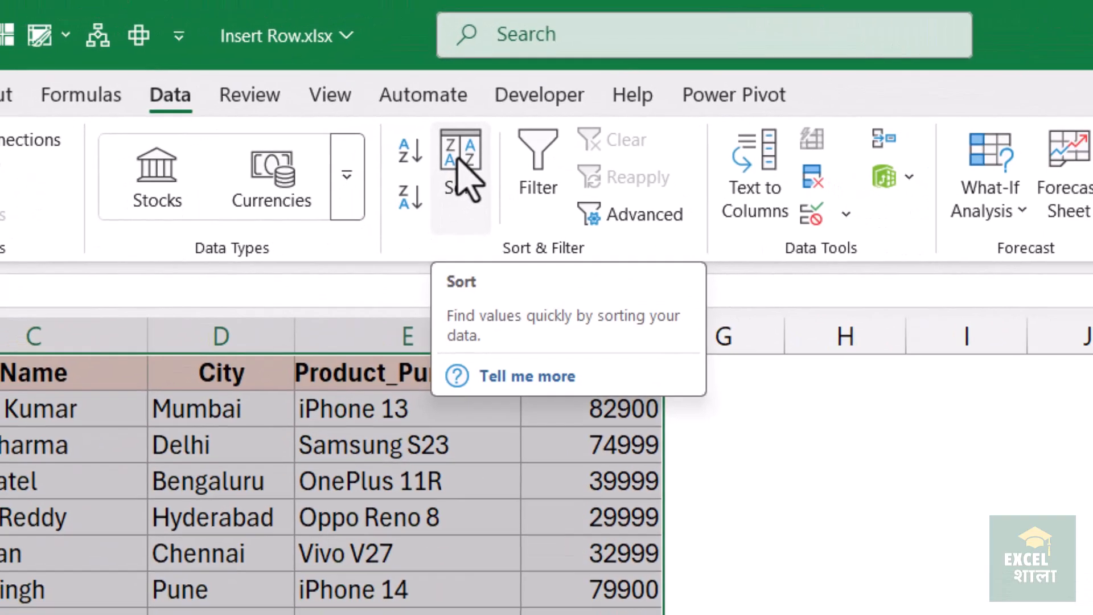
{"action": "left_click", "coordinate": [460, 162]}
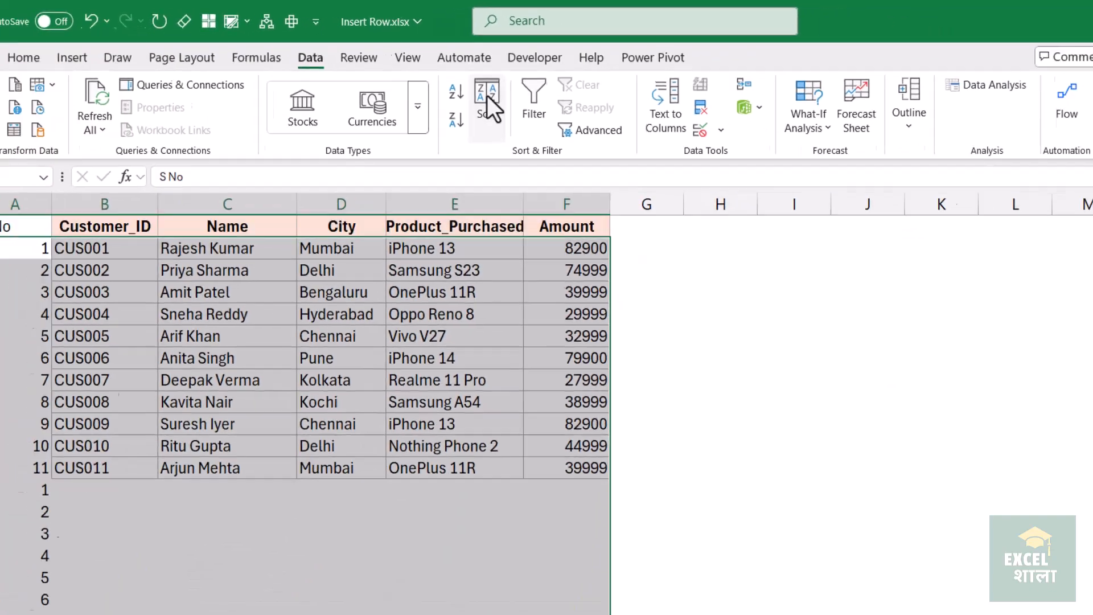
{"action": "left_click_drag", "start_coordinate": [656, 204], "coordinate": [628, 208]}
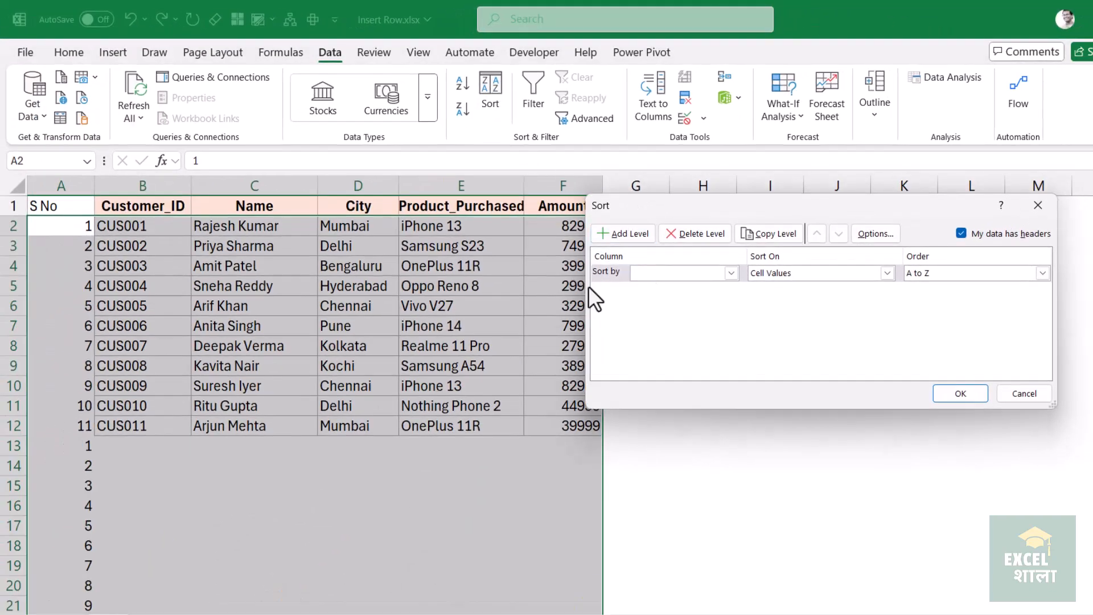
{"action": "left_click", "coordinate": [730, 275]}
{"action": "left_click", "coordinate": [696, 288]}
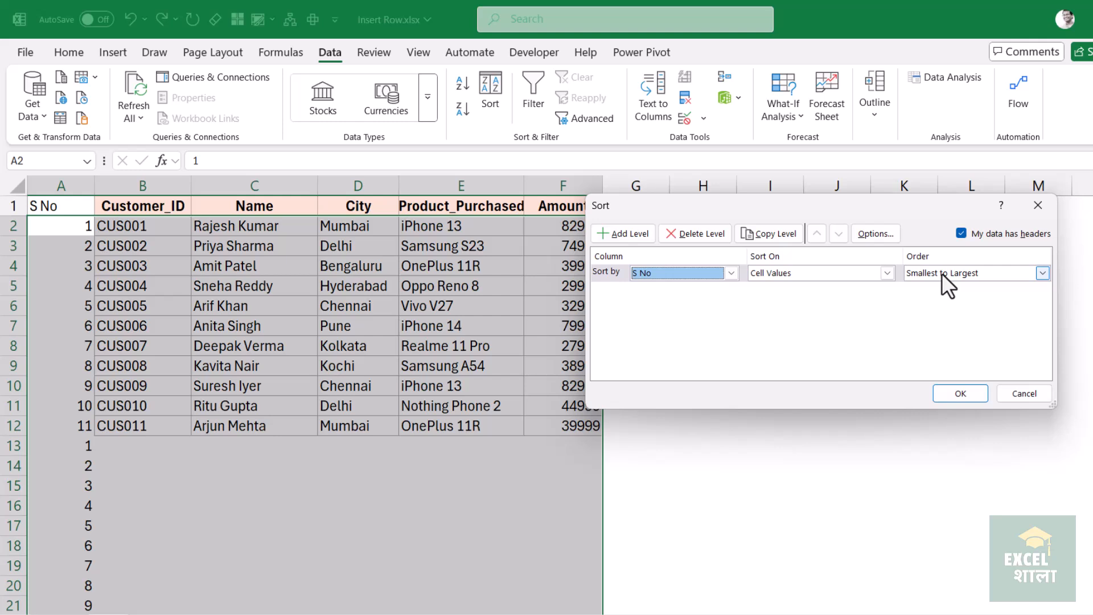
{"action": "left_click", "coordinate": [945, 394]}
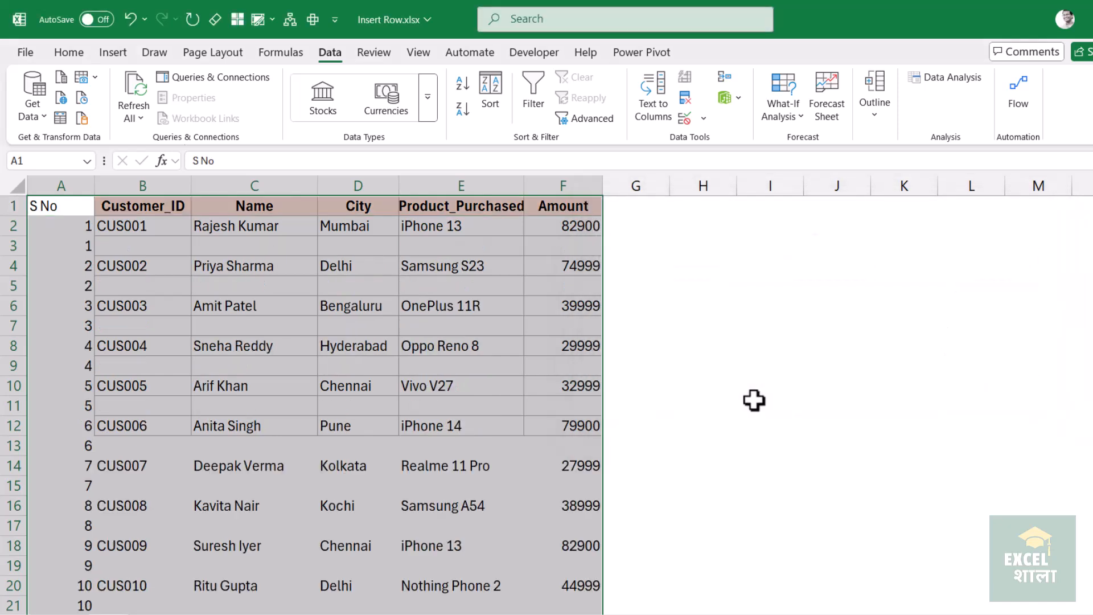
{"action": "left_click_drag", "start_coordinate": [84, 226], "coordinate": [73, 320]}
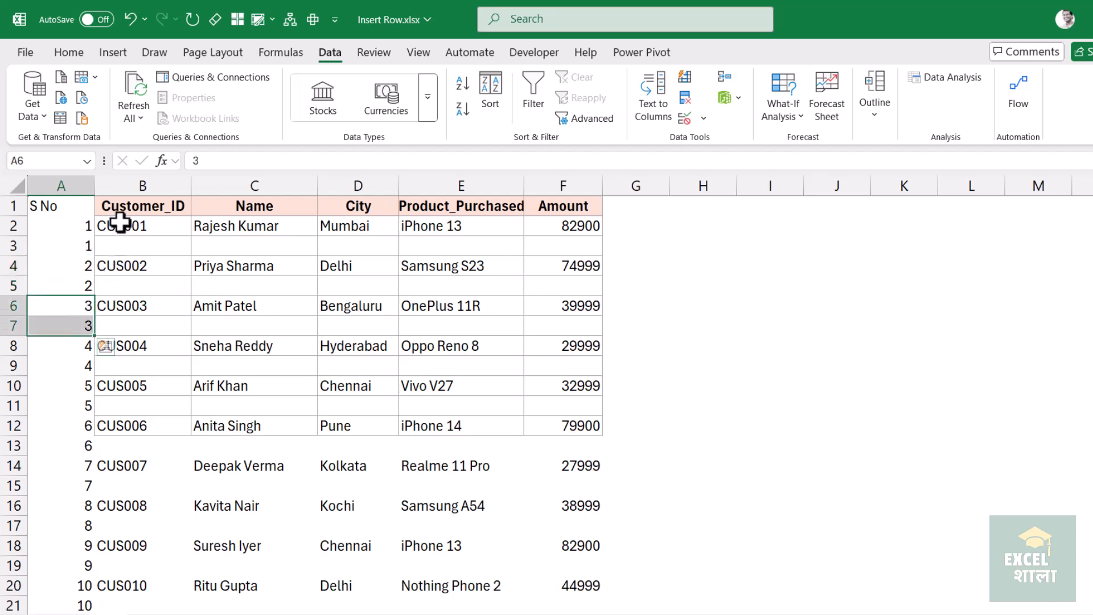
{"action": "left_click_drag", "start_coordinate": [119, 226], "coordinate": [530, 226]}
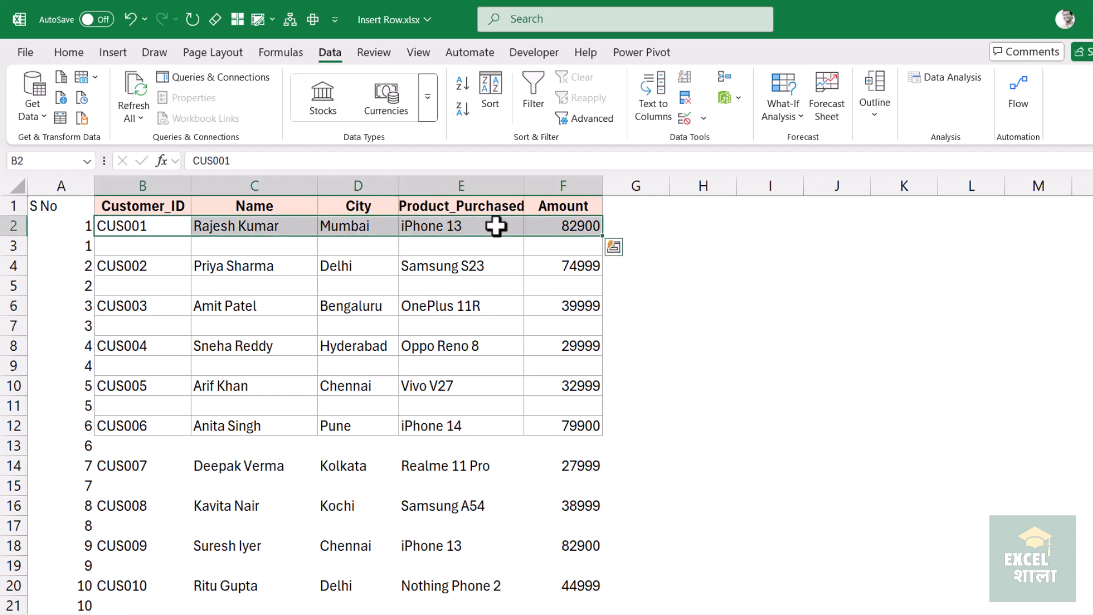
{"action": "left_click_drag", "start_coordinate": [188, 245], "coordinate": [569, 244]}
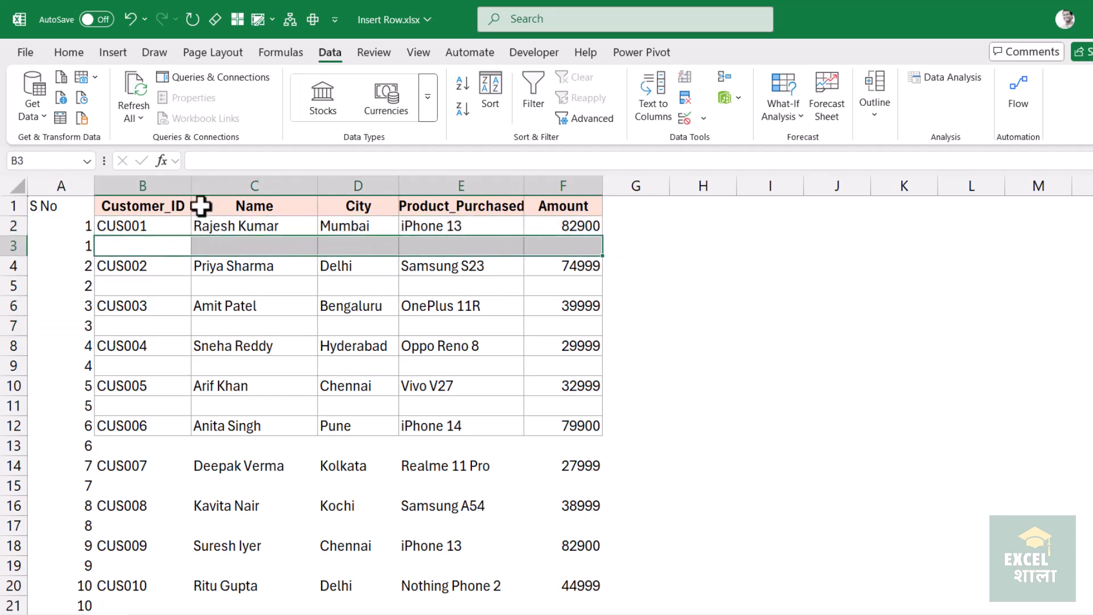
Step: Delete the S No helper column from the sorted table
{"action": "left_click", "coordinate": [56, 185]}
{"action": "right_click", "coordinate": [54, 187]}
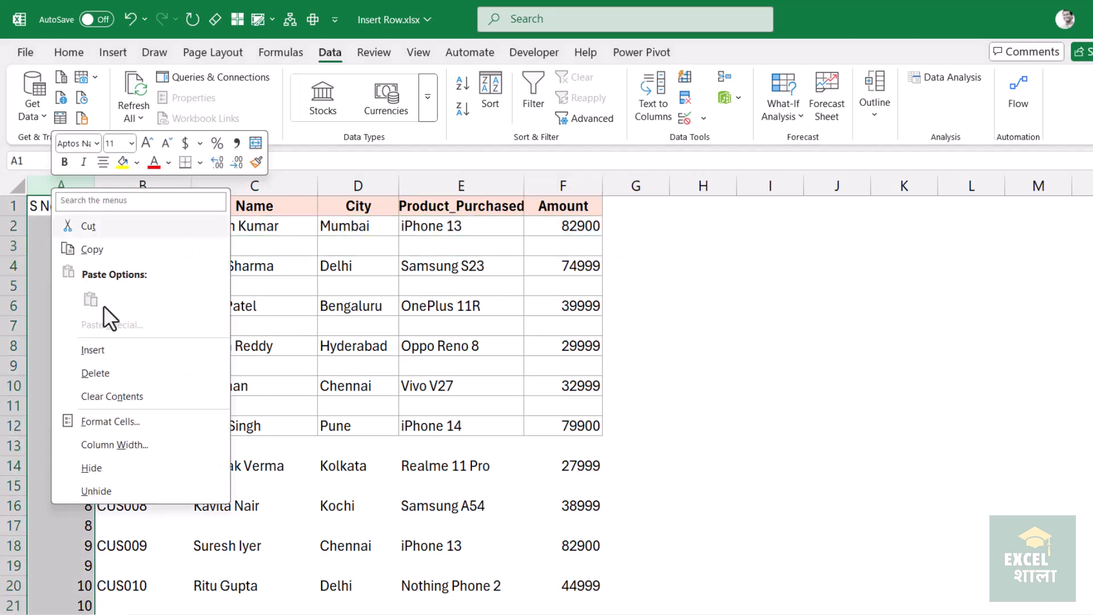
{"action": "left_click", "coordinate": [104, 378]}
{"action": "left_click_drag", "start_coordinate": [108, 226], "coordinate": [487, 223]}
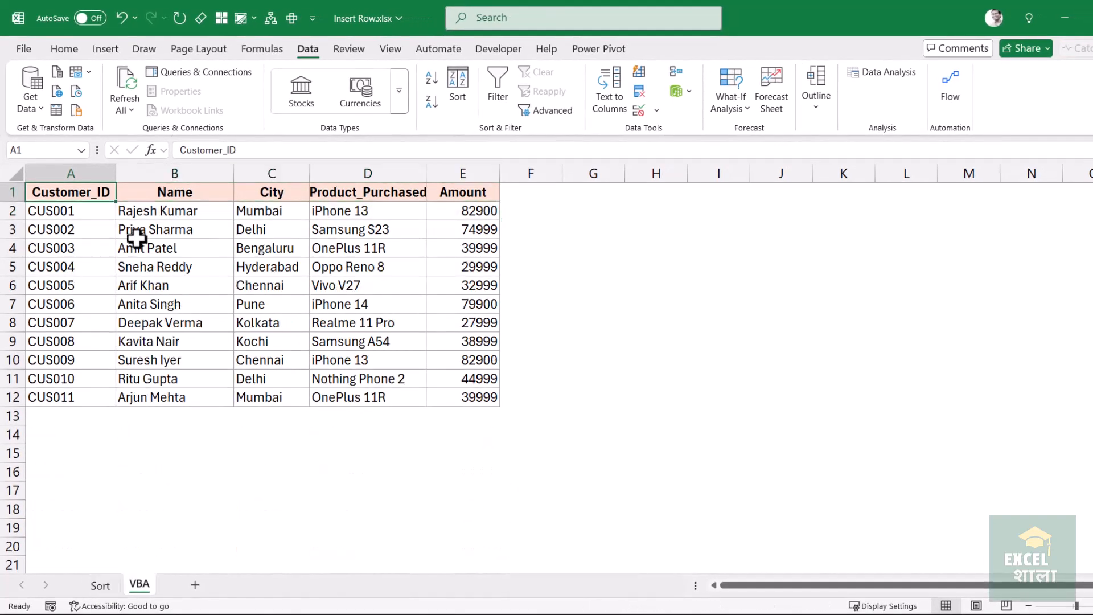
Step: Select the customer records A2:E12 on the VBA sheet, leaving out the header row
{"action": "left_click", "coordinate": [61, 216]}
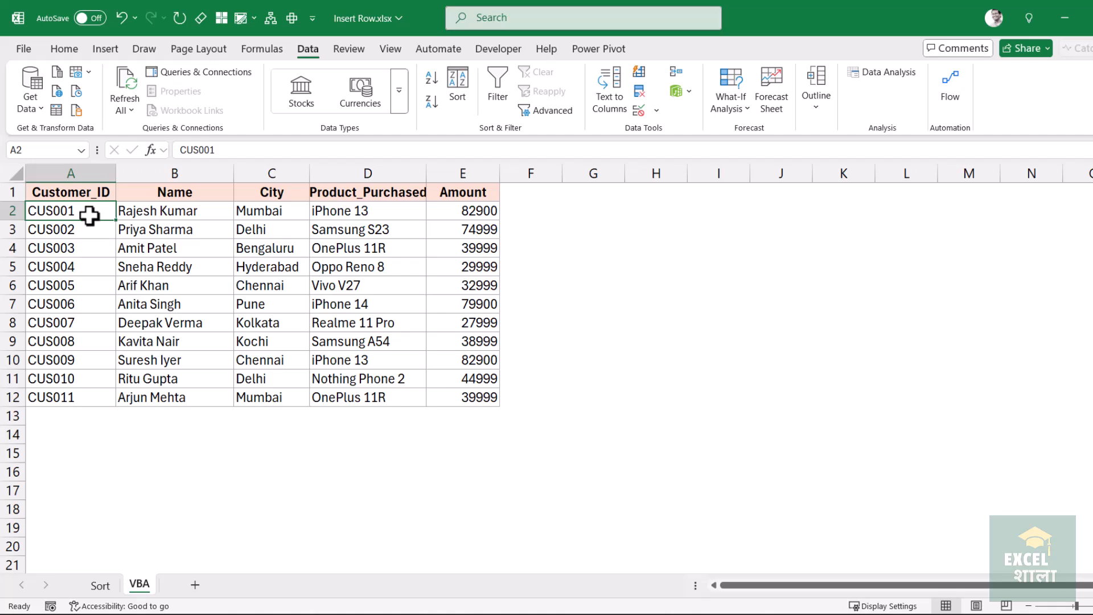
{"action": "left_click_drag", "start_coordinate": [89, 215], "coordinate": [463, 403]}
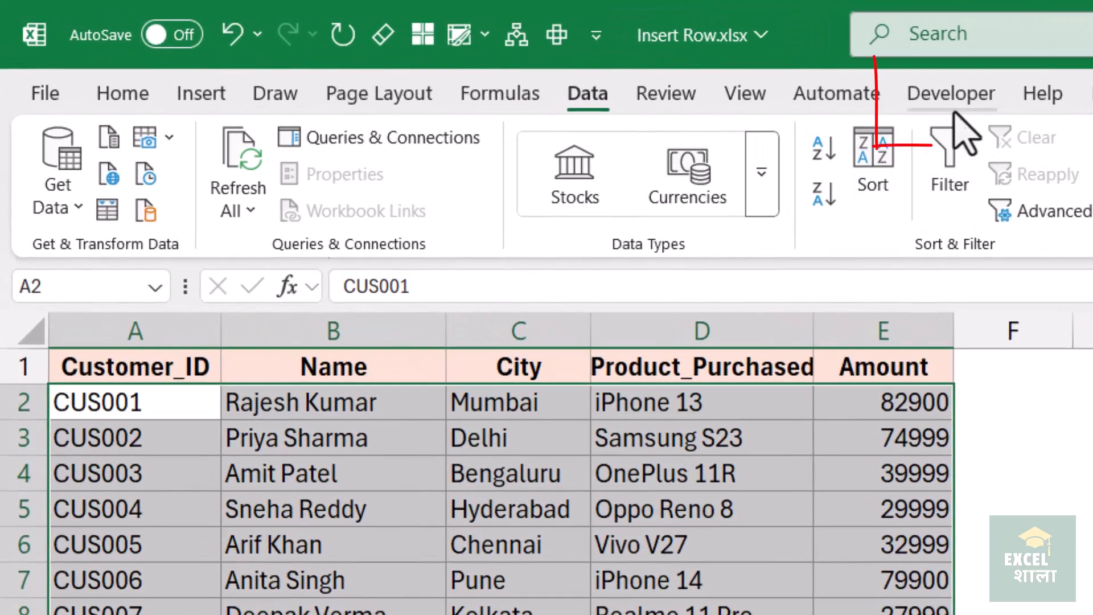
Step: Check in the ribbon customization options whether Developer is enabled among the main tabs, and accept the settings
{"action": "left_click", "coordinate": [597, 64]}
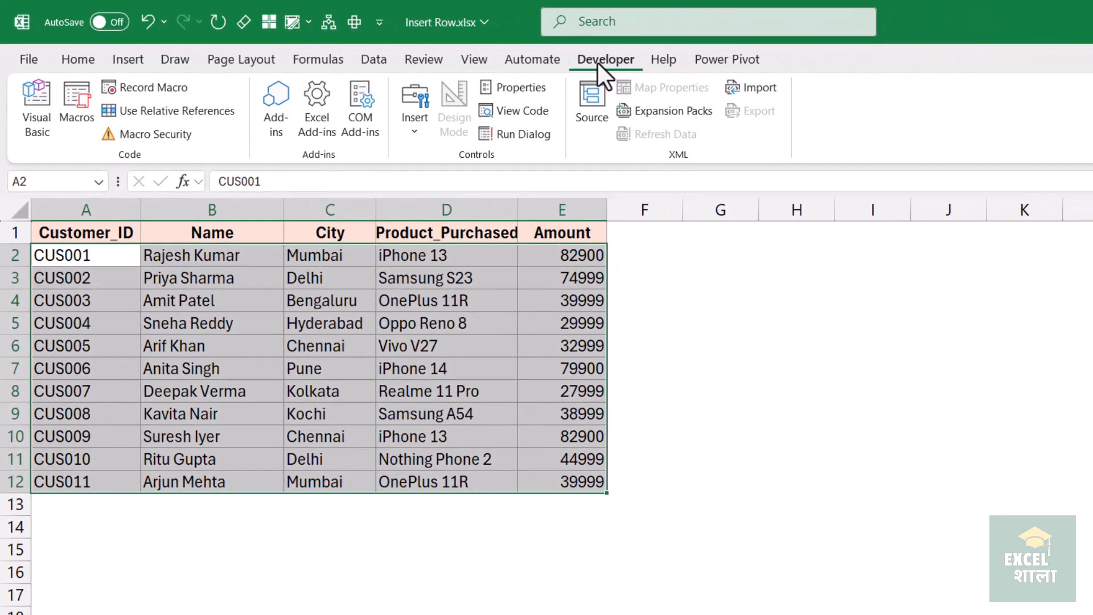
{"action": "right_click", "coordinate": [419, 64]}
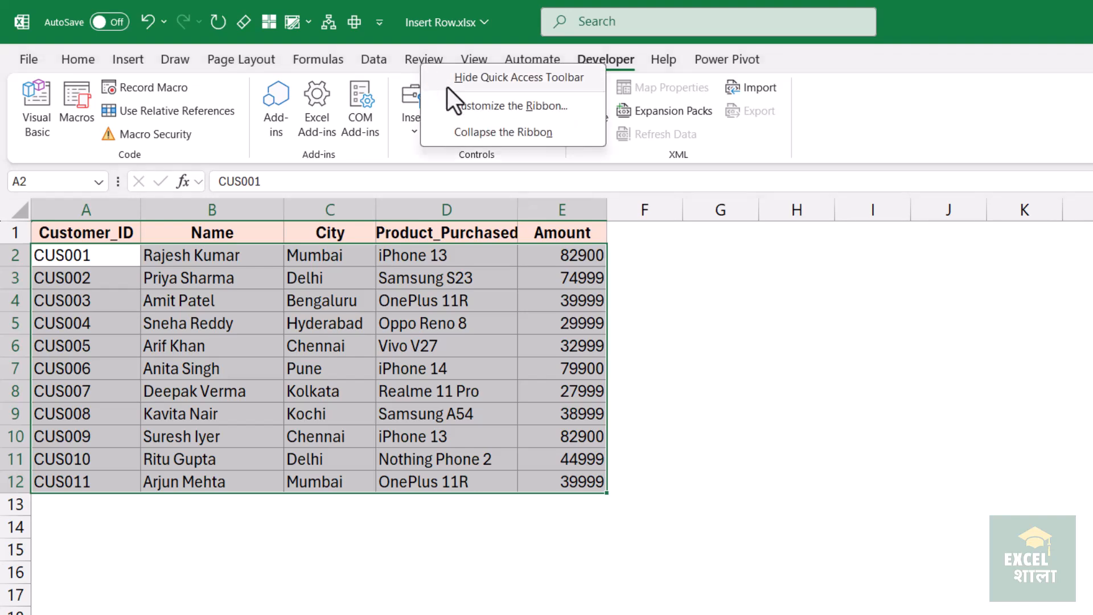
{"action": "left_click", "coordinate": [485, 106]}
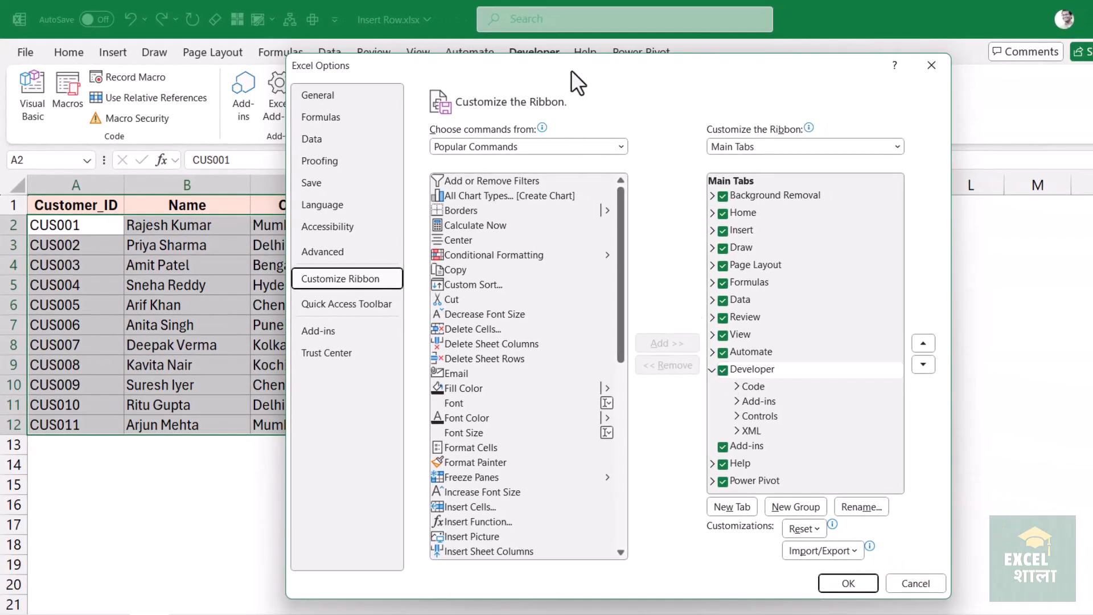
{"action": "left_click", "coordinate": [848, 583]}
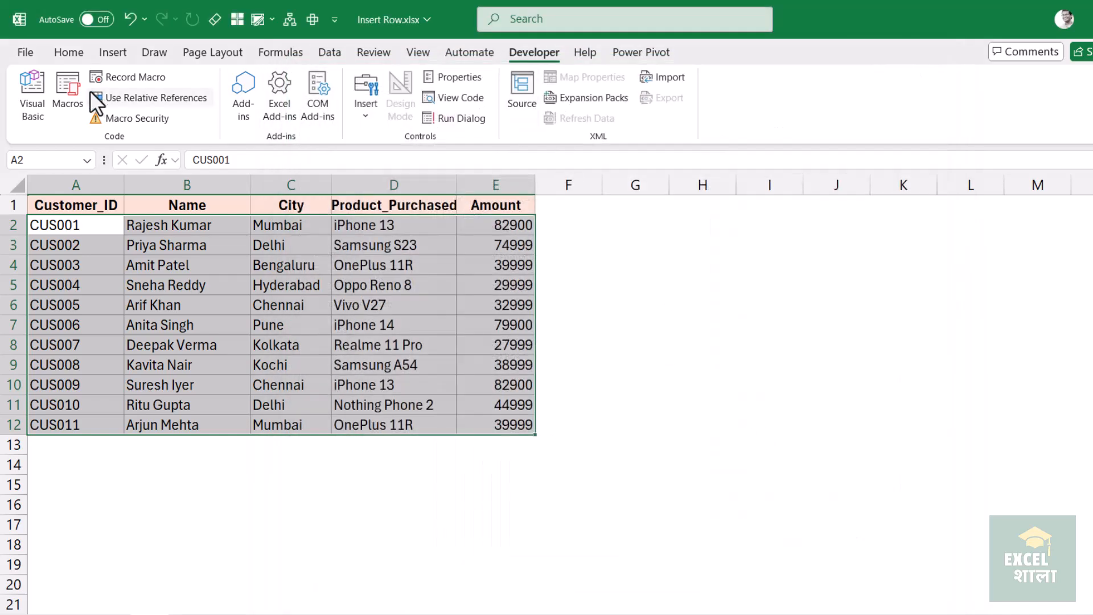
Step: Open the Visual Basic editor and insert a new module into the Insert Row.xlsx project
{"action": "left_click", "coordinate": [26, 87]}
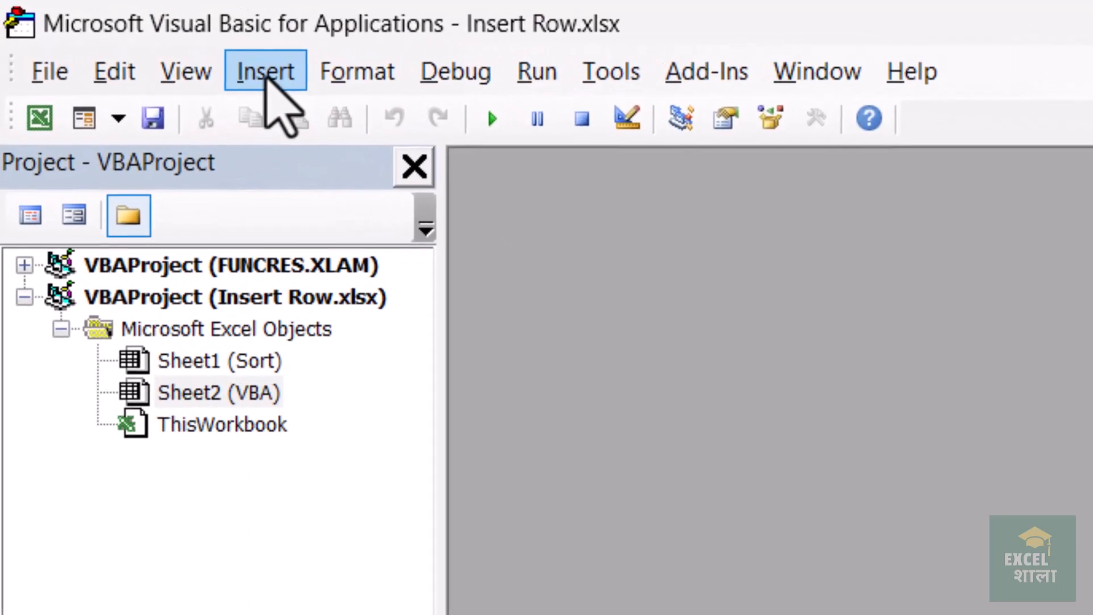
{"action": "left_click", "coordinate": [265, 78]}
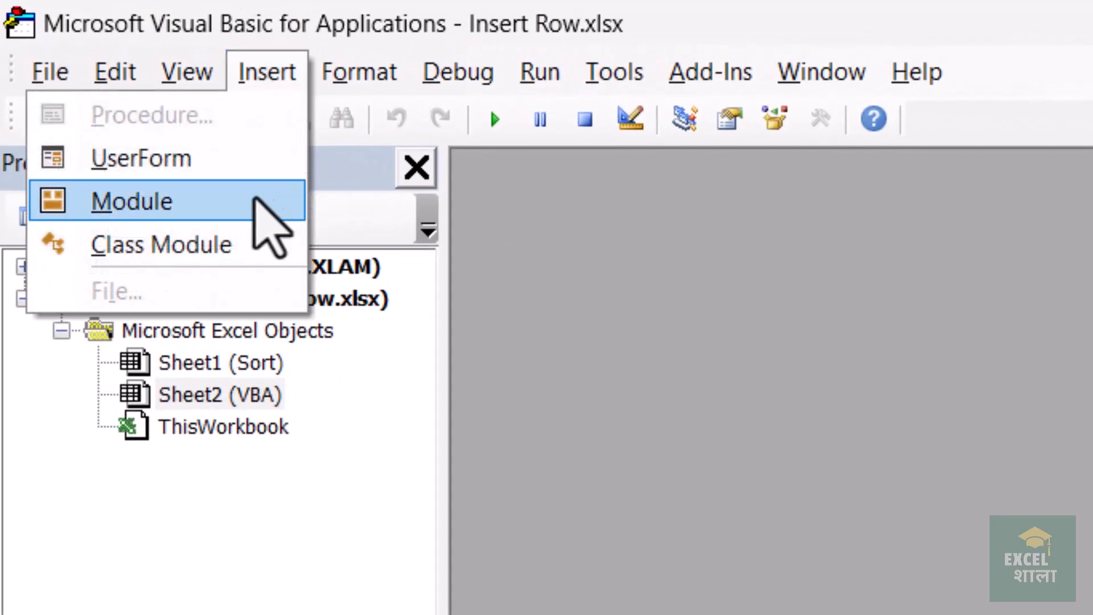
{"action": "left_click", "coordinate": [230, 211]}
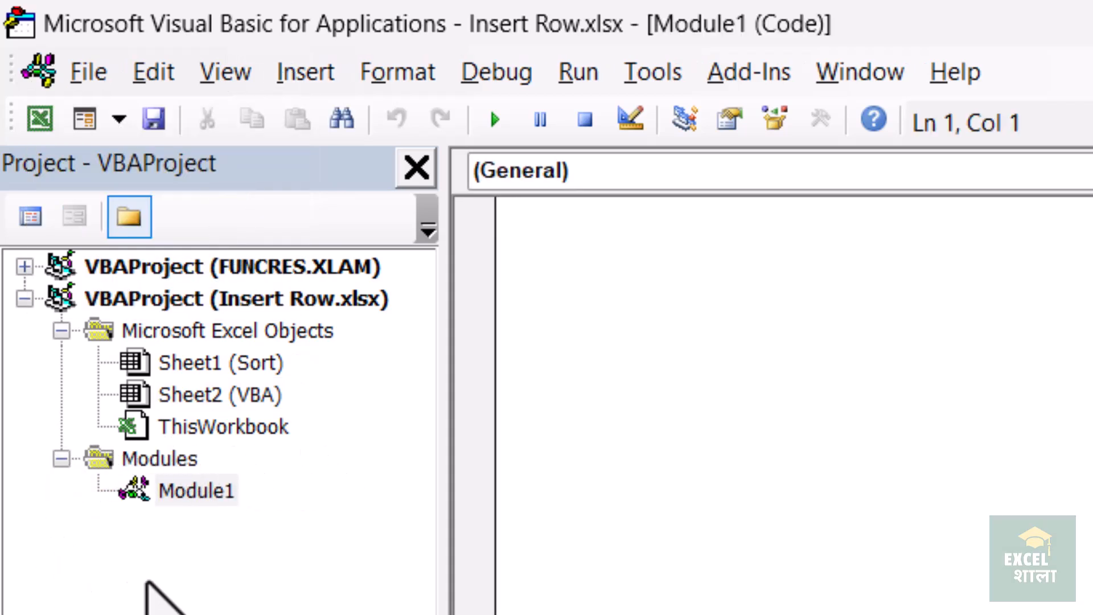
{"action": "key", "text": "alt"}
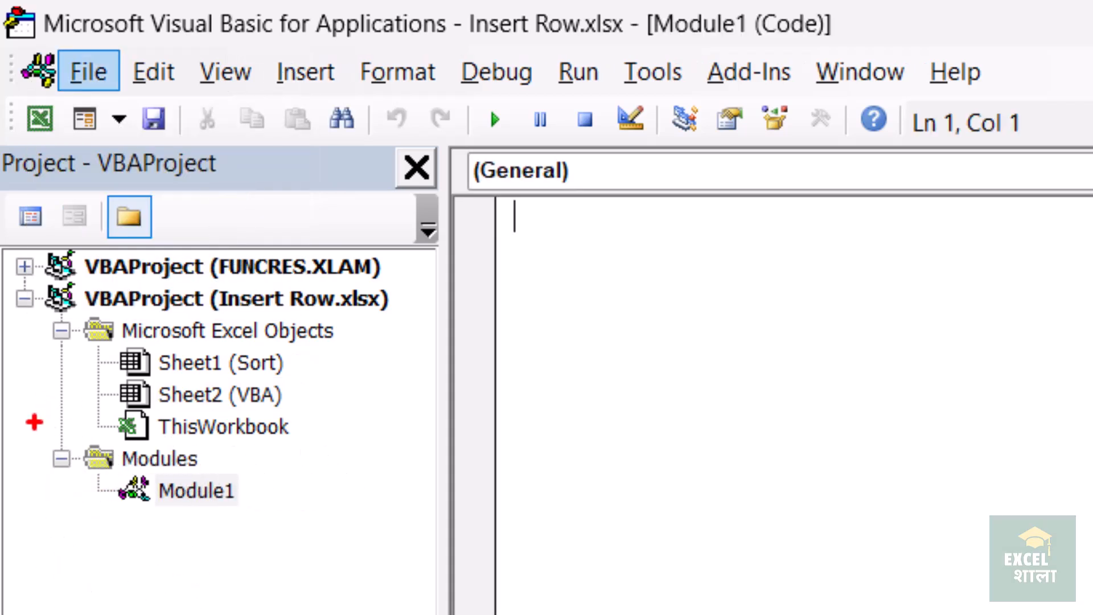
{"action": "key", "text": "alt"}
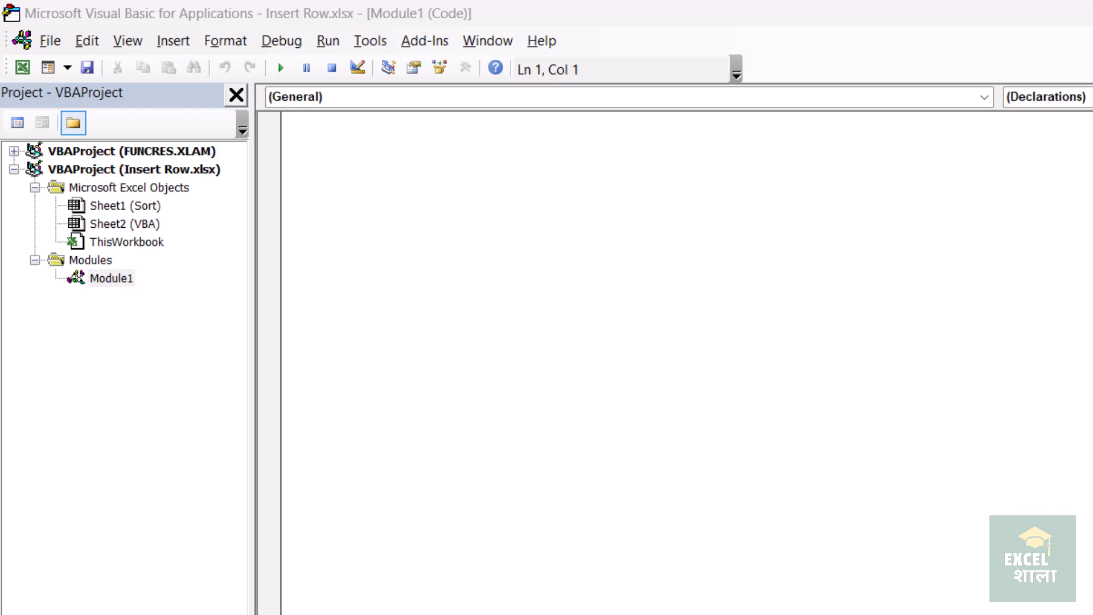
Step: Write the InsertAlternateRows macro, looping through the selection's row count to insert a row at ActiveCell.Offset(1, 0) and select ActiveCell.Offset(2, 0)
{"action": "left_click", "coordinate": [378, 154]}
{"action": "type", "text": "Sub InsertAlternateRows() Dim rng As Range Dim CountRow As Integer Dim i As Integer Set rng = Selection CountRow = rng.EntireRow.Count  For i = 1 To CountRow     ActiveCell.Offset(1, 0).EntireRow.Insert     ActiveCell.Offset(2, 0).Select Next i  End Sub"}
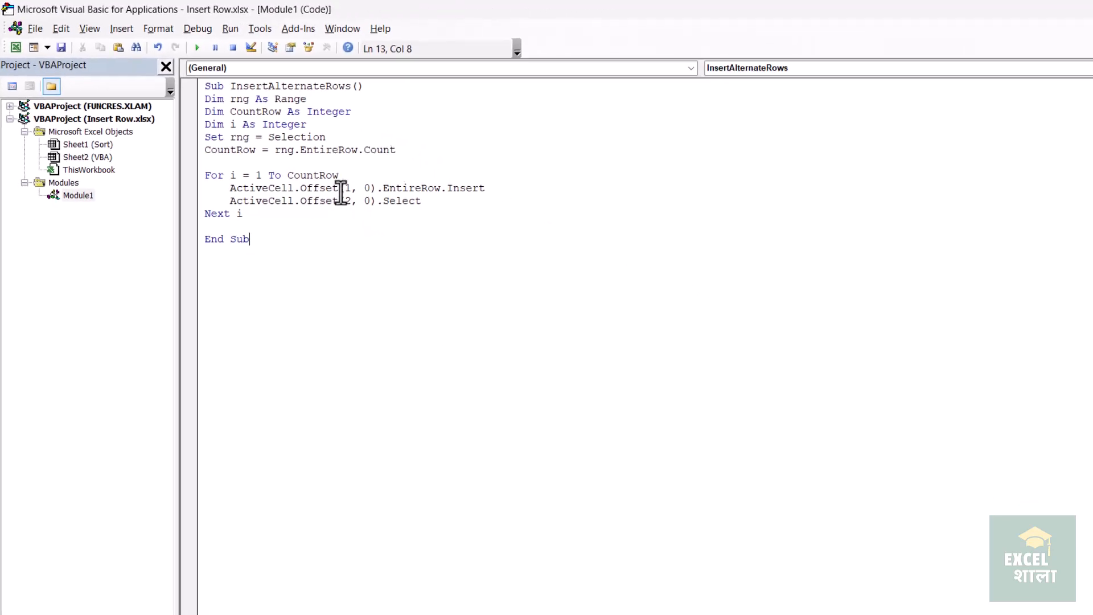
Step: Place the code window beside the worksheet and run InsertAlternateRows on the selected customer records
{"action": "left_click_drag", "start_coordinate": [353, 10], "coordinate": [888, 54]}
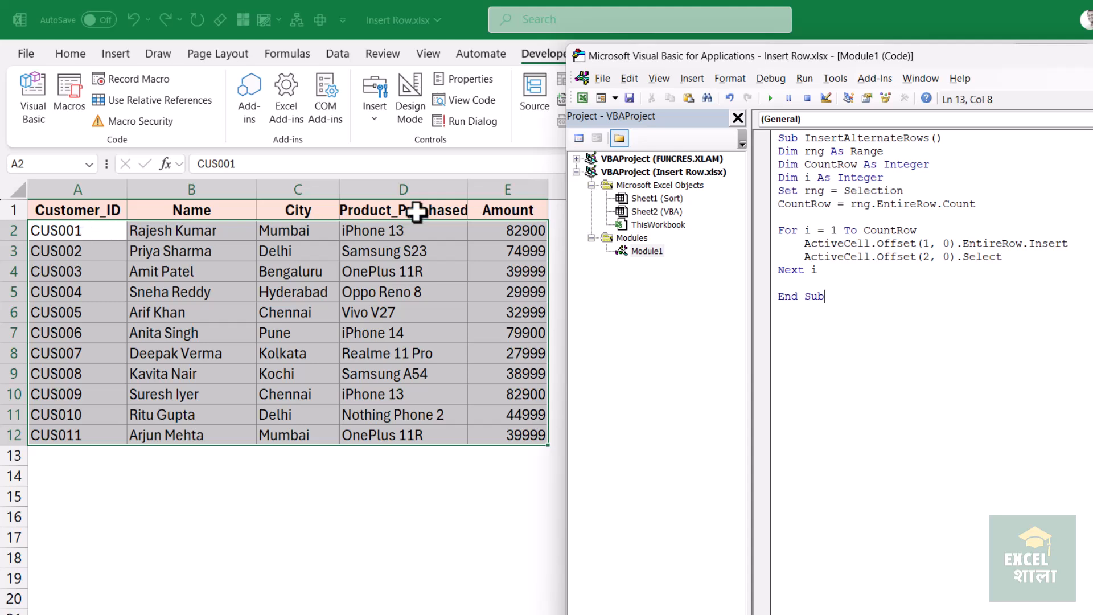
{"action": "left_click", "coordinate": [818, 164]}
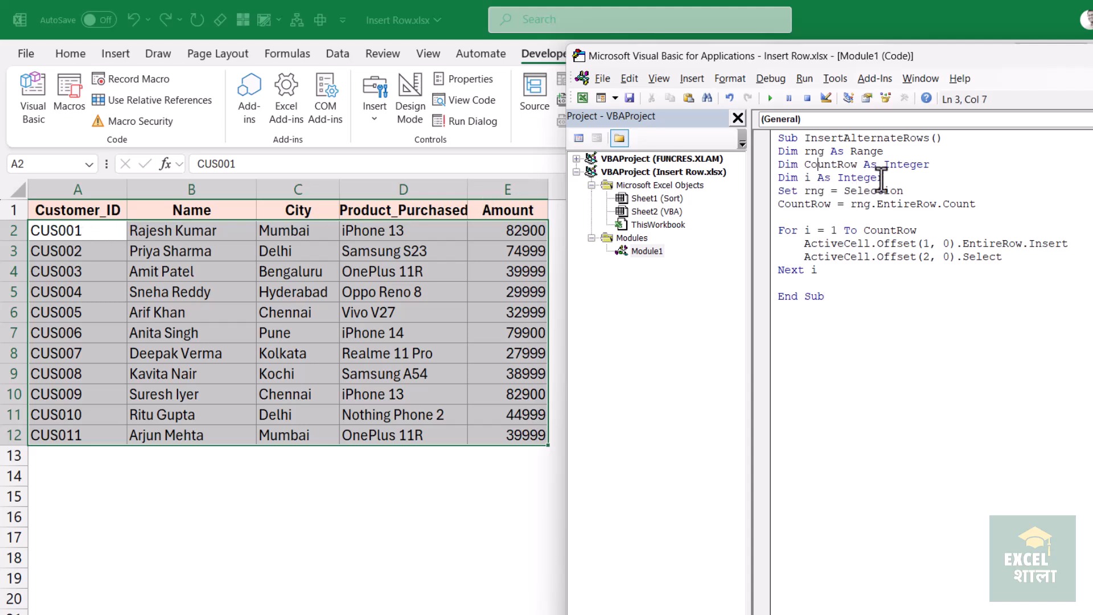
{"action": "left_click", "coordinate": [770, 97]}
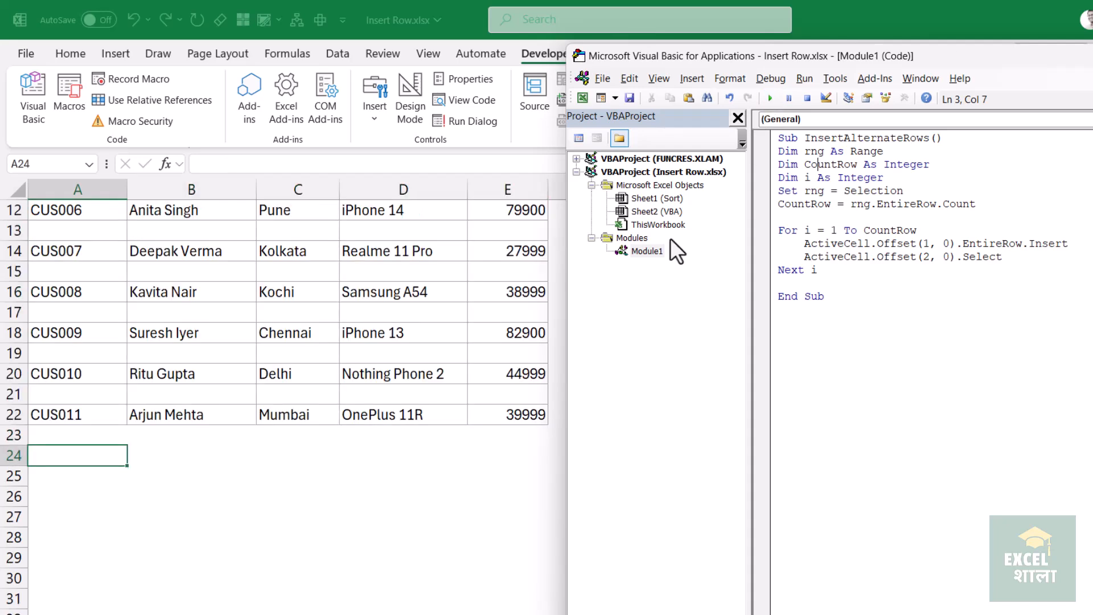
{"action": "scroll", "coordinate": [255, 347], "scroll_direction": "up", "scroll_amount": 4}
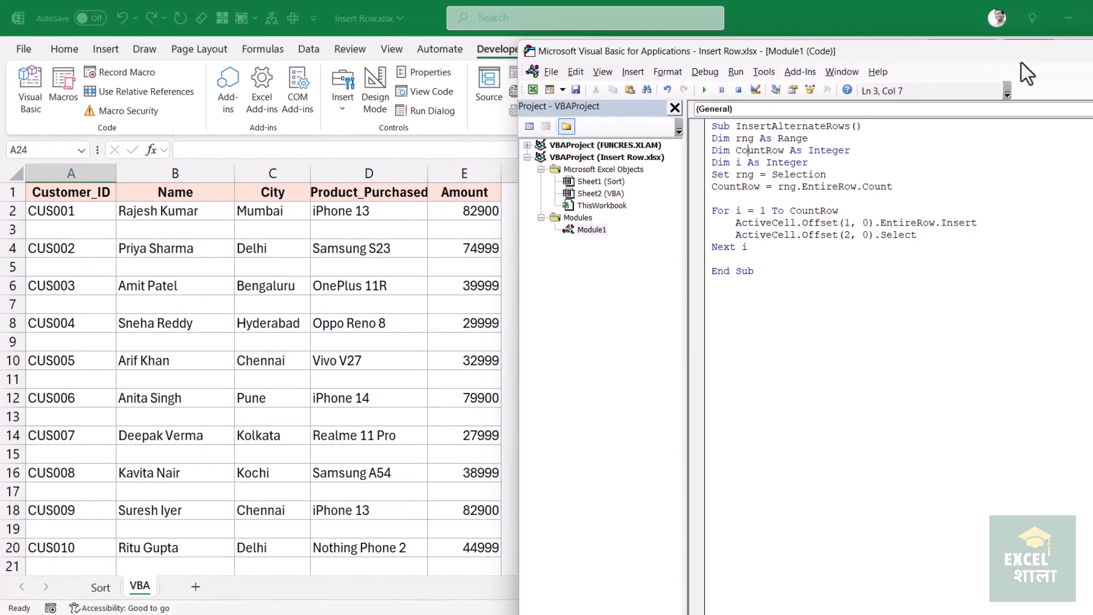
Step: Move the Visual Basic editor window aside and switch back to the VBA worksheet in Excel
{"action": "left_click_drag", "start_coordinate": [1019, 56], "coordinate": [899, 63]}
{"action": "left_click_drag", "start_coordinate": [983, 62], "coordinate": [930, 83]}
{"action": "key", "text": "alt+F11"}
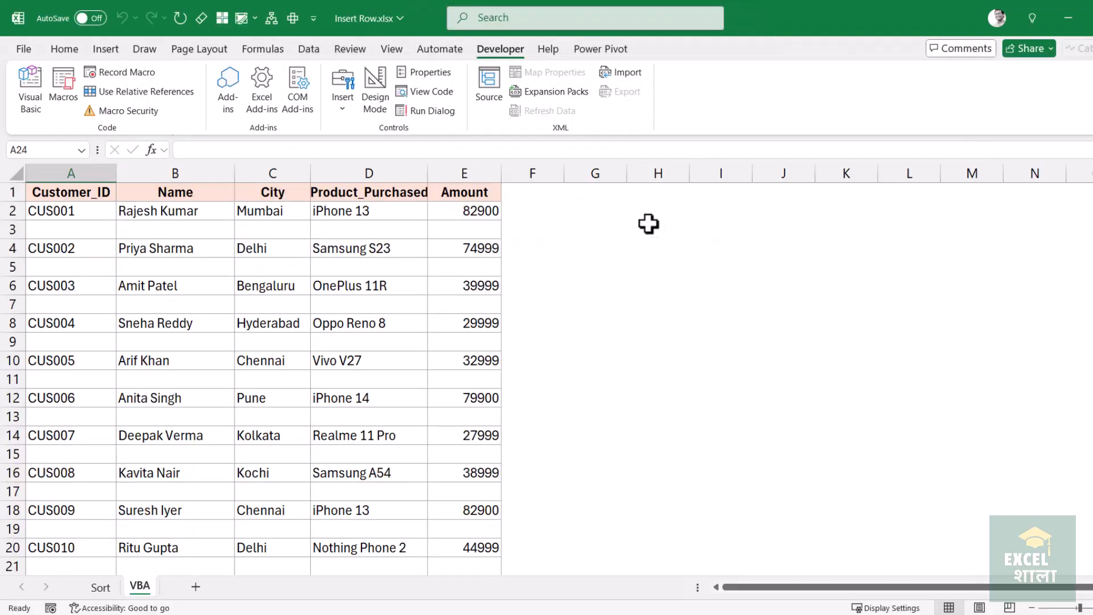